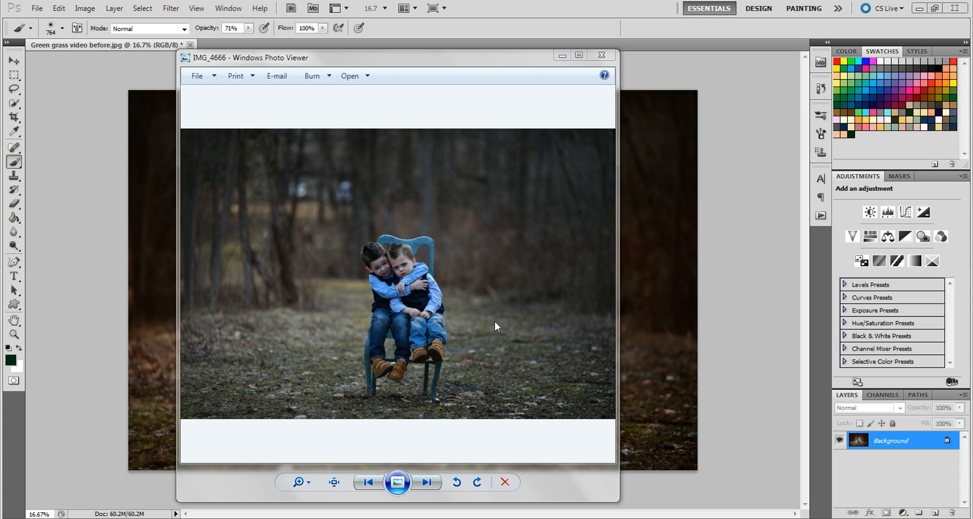
- Move the Windows Photo Viewer window with the unedited photo aside and minimize it
{"action": "left_click_drag", "start_coordinate": [445, 62], "coordinate": [859, 60]}
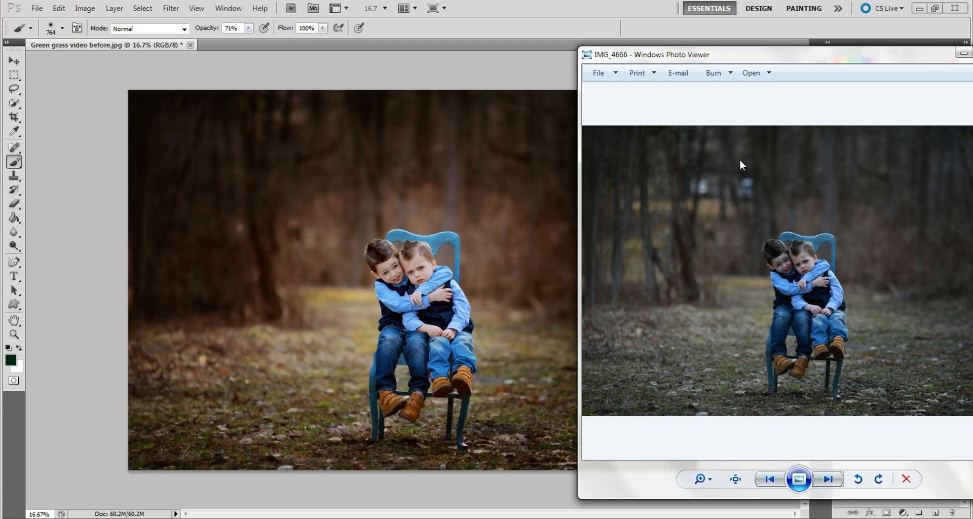
{"action": "left_click", "coordinate": [962, 54]}
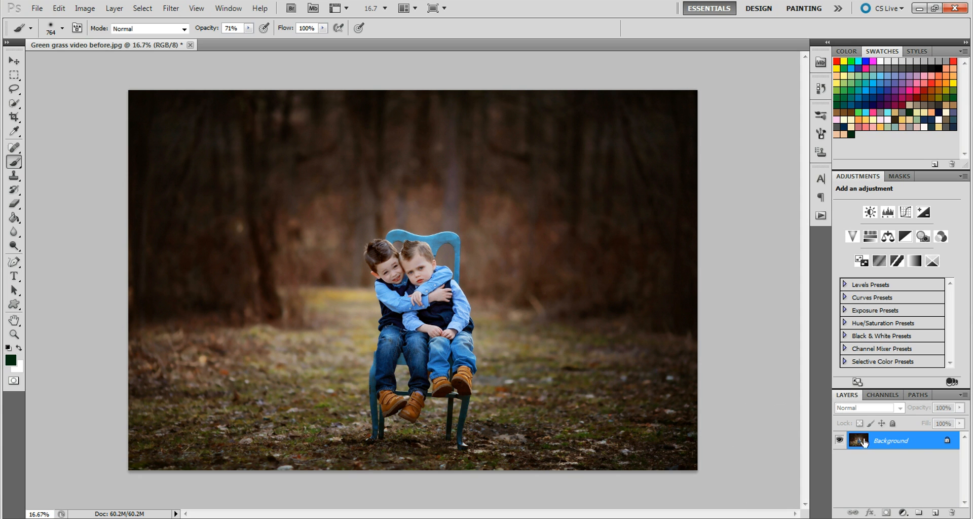
- Add a new layer above the background and confirm dark green #002c0f as the foreground color for the brush
{"action": "left_click", "coordinate": [934, 512]}
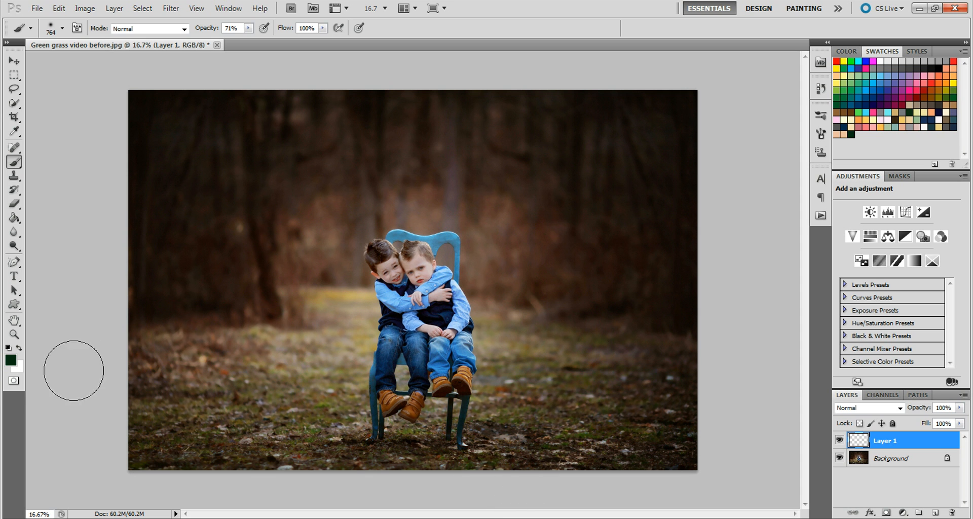
{"action": "left_click", "coordinate": [10, 359]}
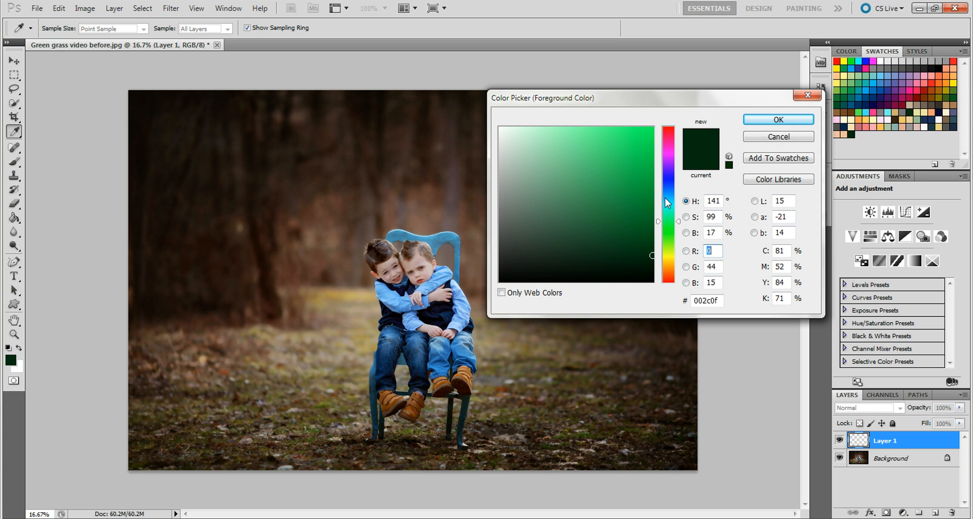
{"action": "left_click", "coordinate": [773, 122]}
{"action": "key", "text": "b"}
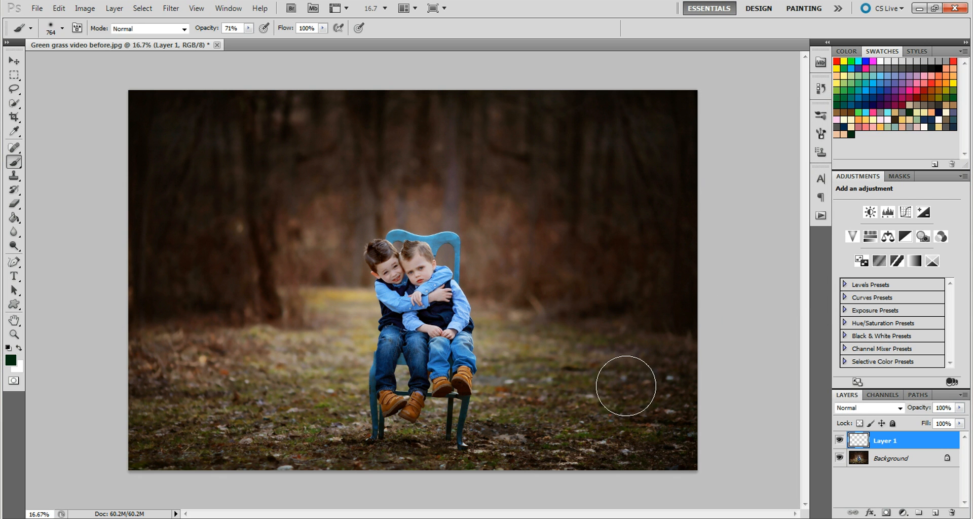
- Set the new layer to Soft Light and paint the grass around the chair with the 764 px brush at 71% opacity
{"action": "left_click", "coordinate": [858, 409]}
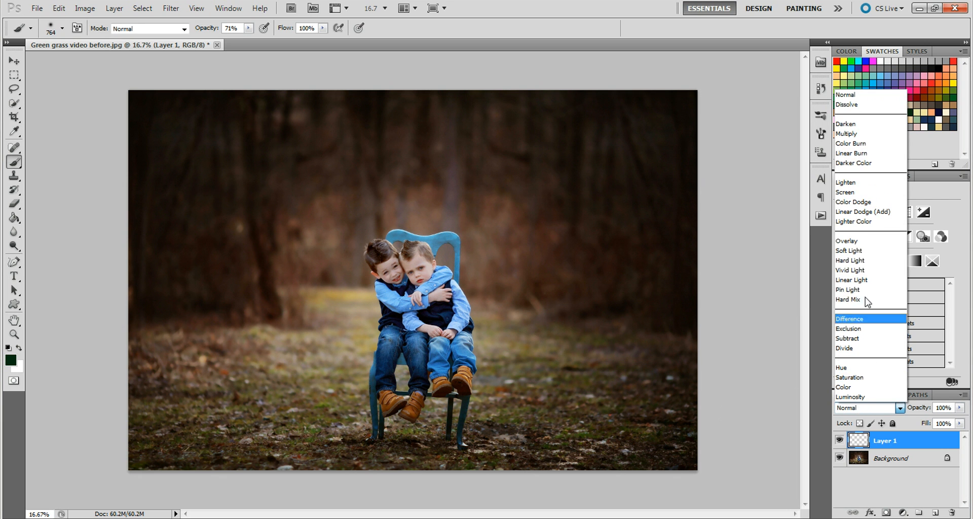
{"action": "left_click", "coordinate": [861, 251]}
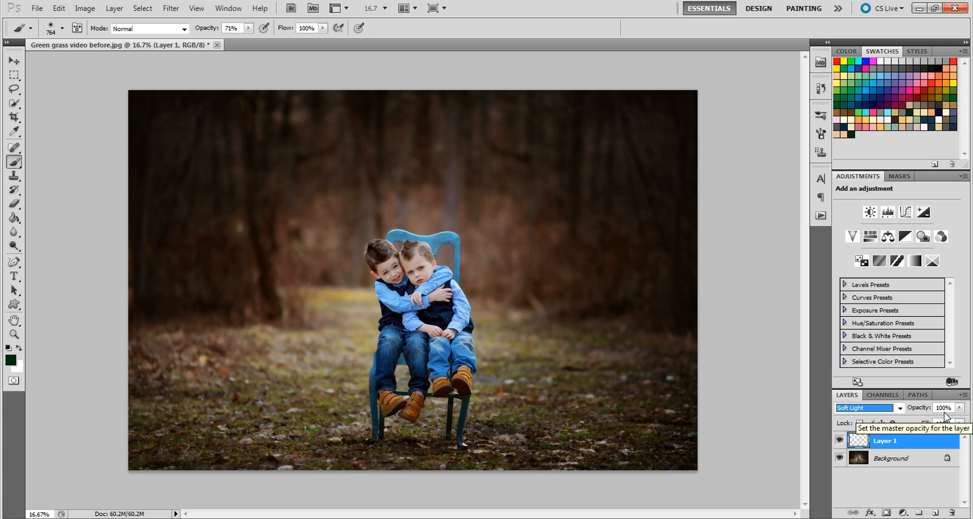
{"action": "mouse_move", "coordinate": [680, 447]}
{"action": "left_mouse_down"}
{"action": "mouse_move", "coordinate": [601, 450]}
{"action": "mouse_move", "coordinate": [658, 436]}
{"action": "mouse_move", "coordinate": [625, 425]}
{"action": "mouse_move", "coordinate": [681, 421]}
{"action": "mouse_move", "coordinate": [647, 389]}
{"action": "mouse_move", "coordinate": [669, 381]}
{"action": "mouse_move", "coordinate": [581, 369]}
{"action": "mouse_move", "coordinate": [577, 418]}
{"action": "mouse_move", "coordinate": [568, 409]}
{"action": "mouse_move", "coordinate": [537, 436]}
{"action": "mouse_move", "coordinate": [519, 434]}
{"action": "mouse_move", "coordinate": [521, 365]}
{"action": "mouse_move", "coordinate": [549, 360]}
{"action": "mouse_move", "coordinate": [612, 390]}
{"action": "mouse_move", "coordinate": [696, 461]}
{"action": "mouse_move", "coordinate": [624, 457]}
{"action": "mouse_move", "coordinate": [598, 469]}
{"action": "mouse_move", "coordinate": [351, 486]}
{"action": "mouse_move", "coordinate": [330, 451]}
{"action": "mouse_move", "coordinate": [246, 449]}
{"action": "mouse_move", "coordinate": [166, 435]}
{"action": "mouse_move", "coordinate": [149, 421]}
{"action": "mouse_move", "coordinate": [158, 372]}
{"action": "mouse_move", "coordinate": [149, 370]}
{"action": "mouse_move", "coordinate": [271, 365]}
{"action": "mouse_move", "coordinate": [235, 399]}
{"action": "mouse_move", "coordinate": [197, 405]}
{"action": "mouse_move", "coordinate": [276, 360]}
{"action": "mouse_move", "coordinate": [240, 369]}
{"action": "mouse_move", "coordinate": [281, 421]}
{"action": "mouse_move", "coordinate": [315, 398]}
{"action": "mouse_move", "coordinate": [323, 429]}
{"action": "mouse_move", "coordinate": [283, 398]}
{"action": "mouse_move", "coordinate": [158, 407]}
{"action": "mouse_move", "coordinate": [144, 445]}
{"action": "mouse_move", "coordinate": [199, 434]}
{"action": "mouse_move", "coordinate": [267, 378]}
{"action": "mouse_move", "coordinate": [303, 363]}
{"action": "mouse_move", "coordinate": [288, 366]}
{"action": "mouse_move", "coordinate": [313, 369]}
{"action": "mouse_move", "coordinate": [318, 402]}
{"action": "mouse_move", "coordinate": [357, 462]}
{"action": "mouse_move", "coordinate": [495, 468]}
{"action": "mouse_move", "coordinate": [486, 469]}
{"action": "mouse_move", "coordinate": [514, 446]}
{"action": "mouse_move", "coordinate": [515, 365]}
{"action": "left_mouse_up"}
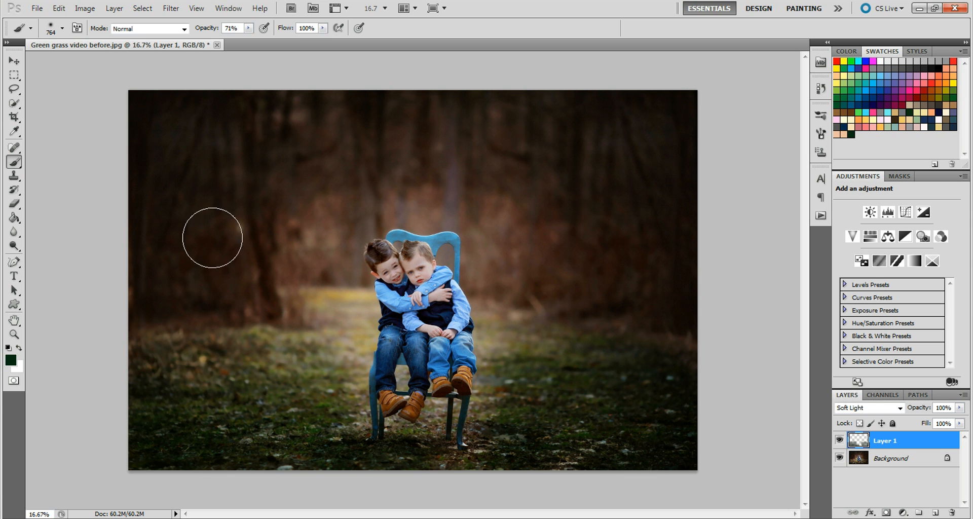
- Reduce the brush size to 288 px and paint the grass and path close to the boys and the chair
{"action": "left_click", "coordinate": [62, 29]}
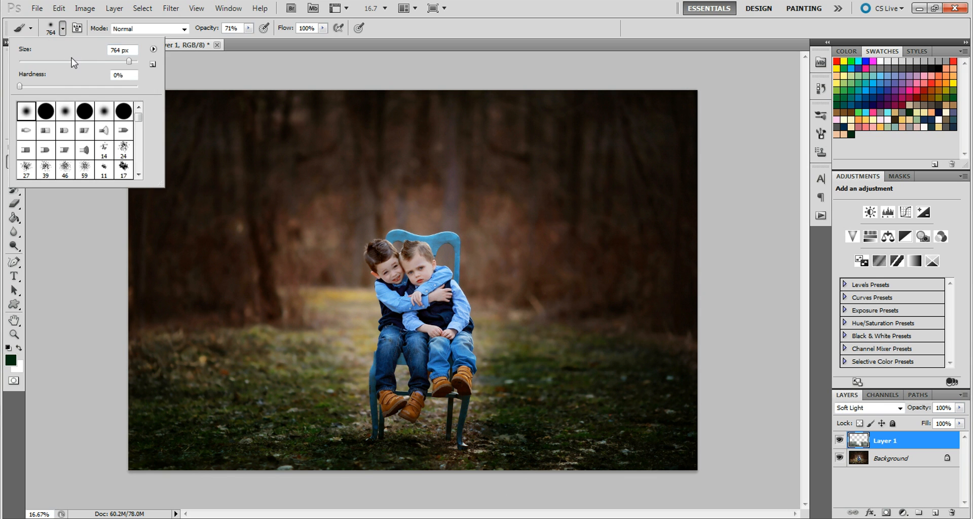
{"action": "left_click", "coordinate": [113, 61]}
{"action": "mouse_move", "coordinate": [313, 340]}
{"action": "left_mouse_down"}
{"action": "mouse_move", "coordinate": [362, 348]}
{"action": "mouse_move", "coordinate": [345, 335]}
{"action": "mouse_move", "coordinate": [366, 313]}
{"action": "mouse_move", "coordinate": [336, 384]}
{"action": "mouse_move", "coordinate": [345, 348]}
{"action": "mouse_move", "coordinate": [357, 358]}
{"action": "mouse_move", "coordinate": [358, 390]}
{"action": "mouse_move", "coordinate": [361, 351]}
{"action": "mouse_move", "coordinate": [348, 414]}
{"action": "mouse_move", "coordinate": [351, 391]}
{"action": "mouse_move", "coordinate": [354, 429]}
{"action": "mouse_move", "coordinate": [358, 413]}
{"action": "mouse_move", "coordinate": [358, 434]}
{"action": "mouse_move", "coordinate": [387, 465]}
{"action": "mouse_move", "coordinate": [409, 441]}
{"action": "mouse_move", "coordinate": [394, 427]}
{"action": "mouse_move", "coordinate": [425, 434]}
{"action": "mouse_move", "coordinate": [437, 410]}
{"action": "mouse_move", "coordinate": [437, 452]}
{"action": "mouse_move", "coordinate": [454, 461]}
{"action": "mouse_move", "coordinate": [675, 459]}
{"action": "mouse_move", "coordinate": [480, 440]}
{"action": "mouse_move", "coordinate": [487, 370]}
{"action": "mouse_move", "coordinate": [478, 302]}
{"action": "mouse_move", "coordinate": [511, 316]}
{"action": "mouse_move", "coordinate": [489, 333]}
{"action": "mouse_move", "coordinate": [509, 343]}
{"action": "mouse_move", "coordinate": [483, 358]}
{"action": "left_mouse_up"}
{"action": "mouse_move", "coordinate": [365, 316]}
{"action": "left_mouse_down"}
{"action": "mouse_move", "coordinate": [368, 309]}
{"action": "mouse_move", "coordinate": [329, 304]}
{"action": "mouse_move", "coordinate": [349, 311]}
{"action": "mouse_move", "coordinate": [366, 345]}
{"action": "mouse_move", "coordinate": [263, 339]}
{"action": "mouse_move", "coordinate": [320, 387]}
{"action": "mouse_move", "coordinate": [232, 371]}
{"action": "mouse_move", "coordinate": [234, 343]}
{"action": "mouse_move", "coordinate": [159, 349]}
{"action": "mouse_move", "coordinate": [207, 395]}
{"action": "left_mouse_up"}
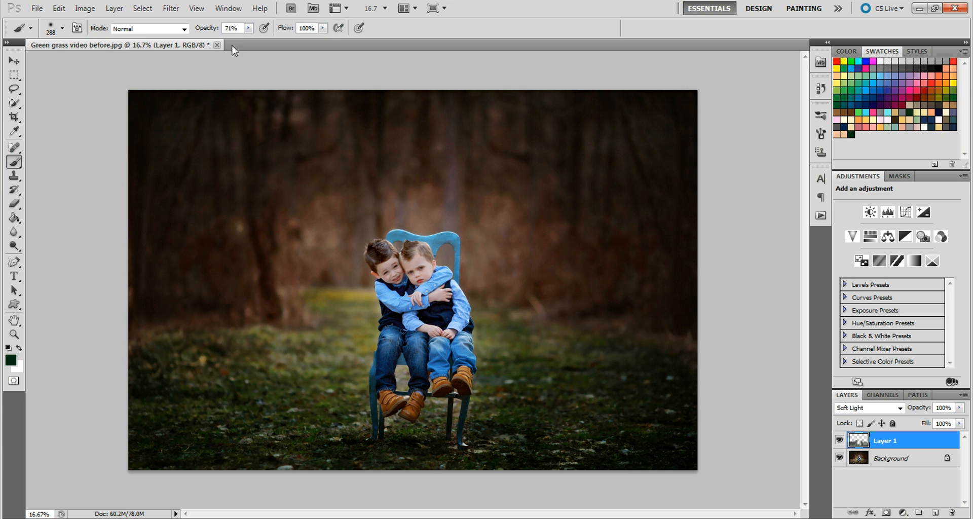
- Set the brush to 100% opacity and 401 px and paint the path behind the chair and the ground around its legs
{"action": "left_click", "coordinate": [248, 30]}
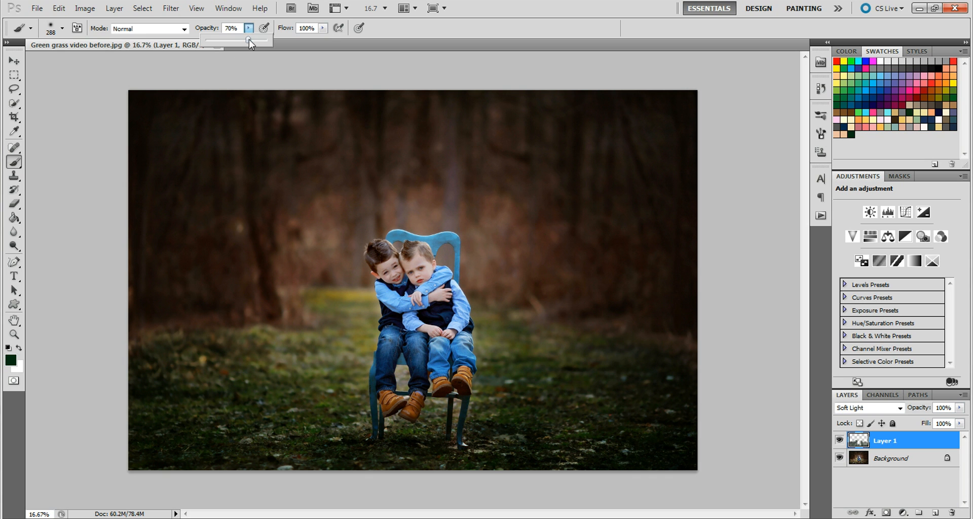
{"action": "left_click_drag", "start_coordinate": [248, 39], "coordinate": [273, 39]}
{"action": "left_click", "coordinate": [62, 28]}
{"action": "left_click", "coordinate": [119, 62]}
{"action": "key", "text": "Return"}
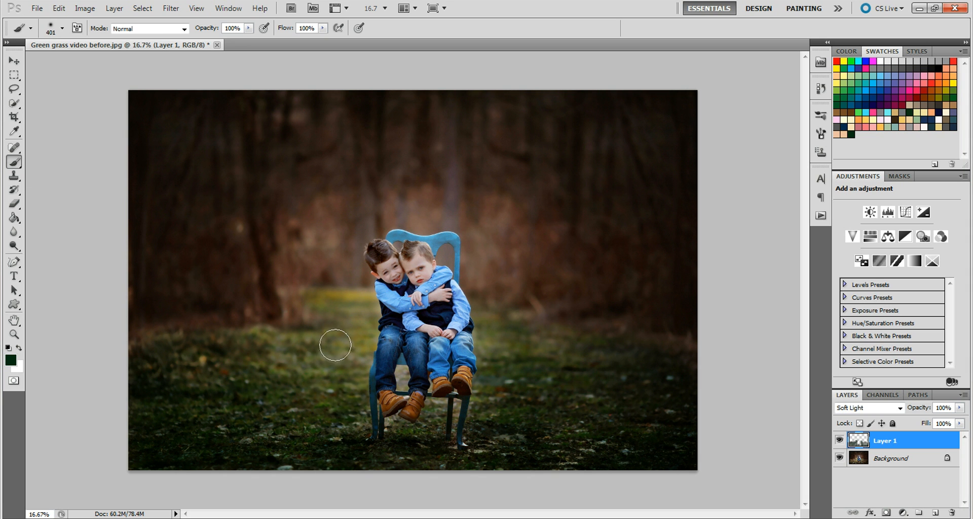
{"action": "left_click", "coordinate": [315, 306]}
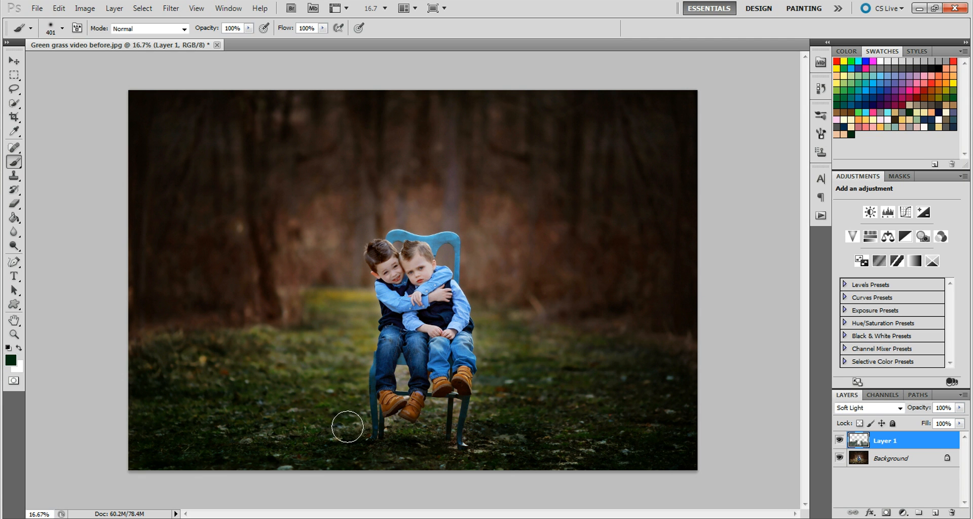
{"action": "mouse_move", "coordinate": [400, 443]}
{"action": "left_mouse_down"}
{"action": "mouse_move", "coordinate": [451, 456]}
{"action": "mouse_move", "coordinate": [482, 443]}
{"action": "mouse_move", "coordinate": [484, 423]}
{"action": "left_mouse_up"}
{"action": "mouse_move", "coordinate": [485, 387]}
{"action": "left_mouse_down"}
{"action": "mouse_move", "coordinate": [488, 327]}
{"action": "mouse_move", "coordinate": [672, 371]}
{"action": "mouse_move", "coordinate": [698, 460]}
{"action": "mouse_move", "coordinate": [544, 467]}
{"action": "mouse_move", "coordinate": [678, 436]}
{"action": "mouse_move", "coordinate": [522, 430]}
{"action": "mouse_move", "coordinate": [644, 408]}
{"action": "mouse_move", "coordinate": [550, 389]}
{"action": "mouse_move", "coordinate": [547, 375]}
{"action": "mouse_move", "coordinate": [497, 349]}
{"action": "mouse_move", "coordinate": [488, 328]}
{"action": "mouse_move", "coordinate": [500, 376]}
{"action": "mouse_move", "coordinate": [488, 416]}
{"action": "mouse_move", "coordinate": [670, 452]}
{"action": "mouse_move", "coordinate": [608, 437]}
{"action": "mouse_move", "coordinate": [695, 439]}
{"action": "mouse_move", "coordinate": [690, 454]}
{"action": "mouse_move", "coordinate": [568, 444]}
{"action": "mouse_move", "coordinate": [392, 475]}
{"action": "mouse_move", "coordinate": [312, 458]}
{"action": "mouse_move", "coordinate": [344, 435]}
{"action": "mouse_move", "coordinate": [337, 336]}
{"action": "mouse_move", "coordinate": [187, 374]}
{"action": "mouse_move", "coordinate": [153, 466]}
{"action": "mouse_move", "coordinate": [421, 467]}
{"action": "mouse_move", "coordinate": [515, 453]}
{"action": "mouse_move", "coordinate": [548, 404]}
{"action": "mouse_move", "coordinate": [511, 354]}
{"action": "left_mouse_up"}
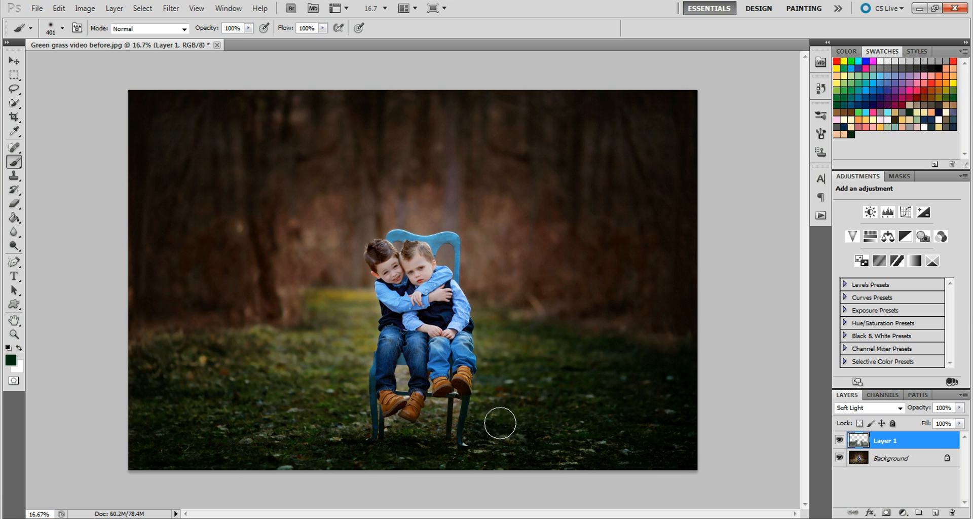
- Set the brush size to 172 px and paint the ground below the boys' boots between the chair legs
{"action": "left_click", "coordinate": [62, 28]}
{"action": "left_click", "coordinate": [100, 61]}
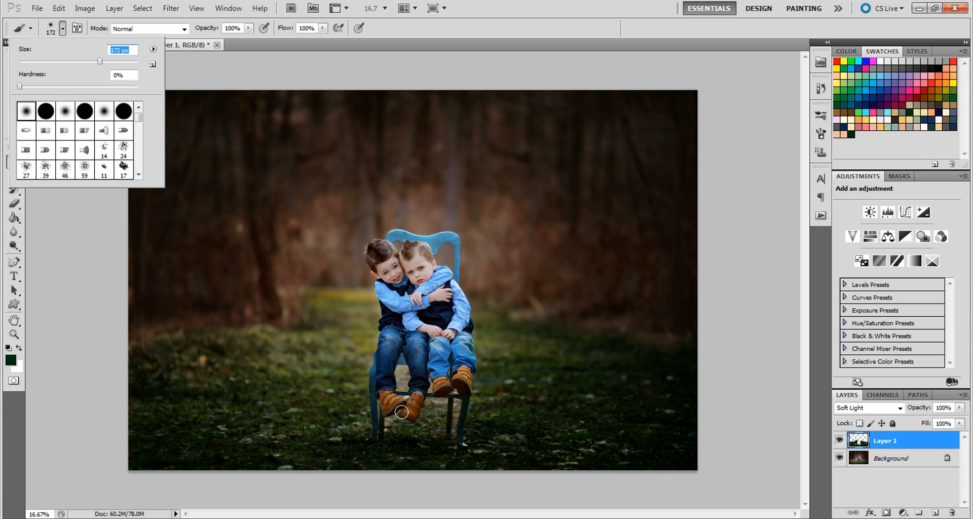
{"action": "mouse_move", "coordinate": [391, 422]}
{"action": "left_mouse_down"}
{"action": "mouse_move", "coordinate": [414, 428]}
{"action": "mouse_move", "coordinate": [438, 403]}
{"action": "mouse_move", "coordinate": [440, 421]}
{"action": "left_mouse_up"}
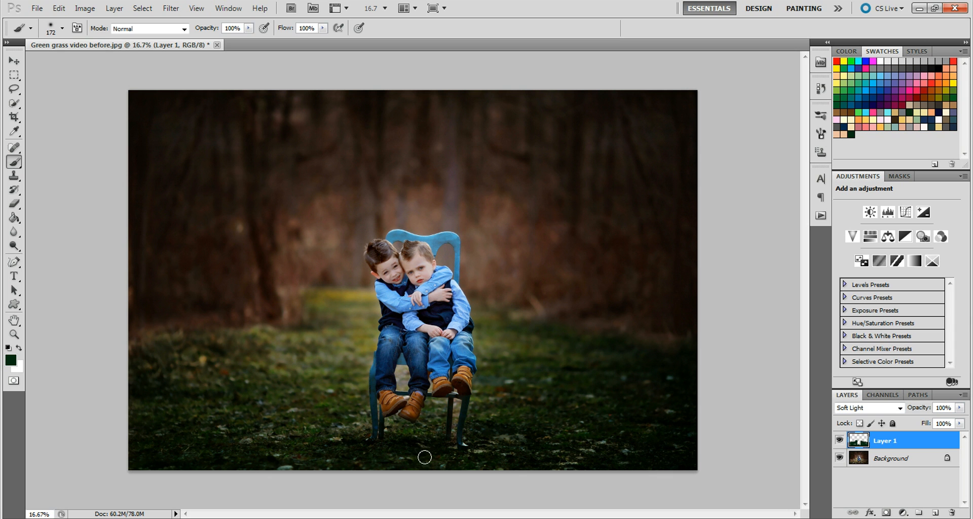
- Set the brush size to 92 px and paint the small gaps of ground between the chair legs and just under the seat
{"action": "left_click", "coordinate": [62, 29]}
{"action": "left_click_drag", "start_coordinate": [80, 62], "coordinate": [73, 61]}
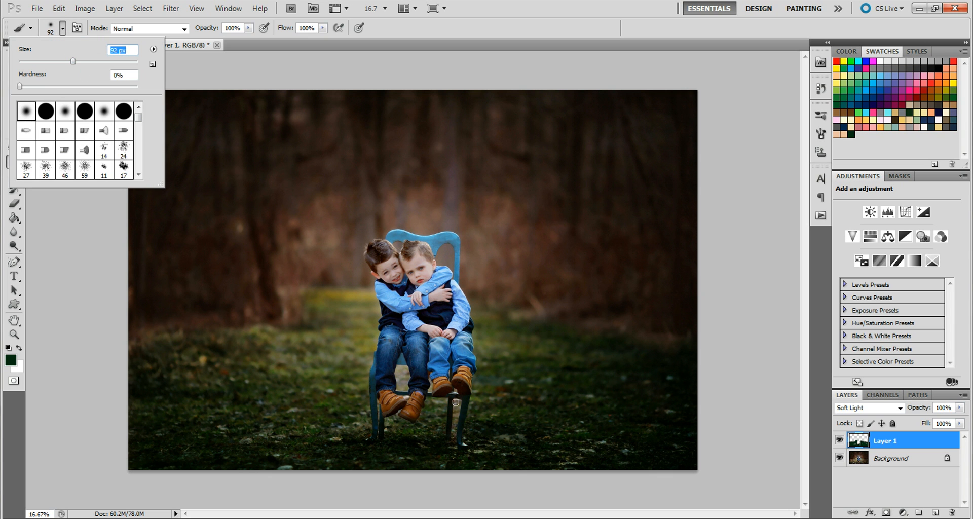
{"action": "left_click", "coordinate": [458, 403]}
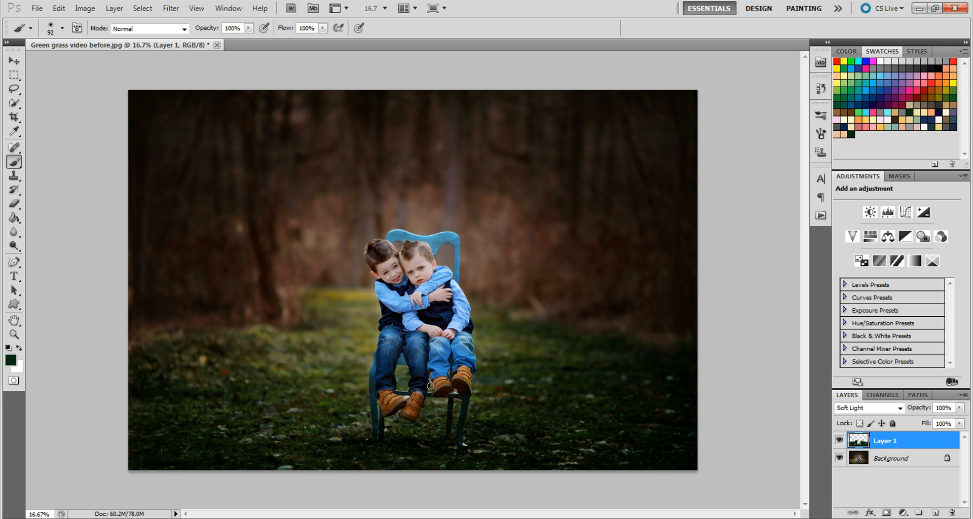
{"action": "left_click", "coordinate": [456, 392]}
- Add a layer mask to the green layer and mask the color off the boots and chair with a 62 px black brush
{"action": "left_click", "coordinate": [886, 513]}
{"action": "key", "text": "d"}
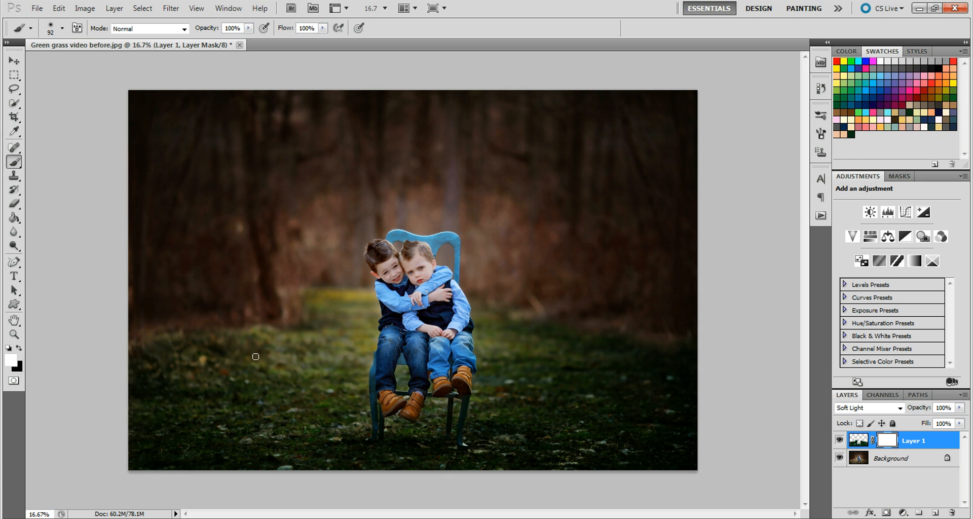
{"action": "left_click", "coordinate": [9, 347]}
{"action": "left_click", "coordinate": [62, 29]}
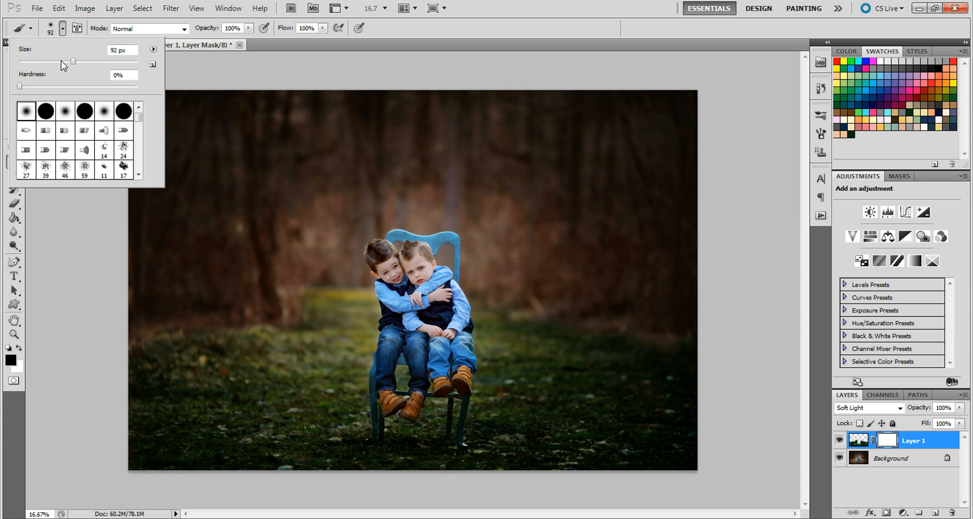
{"action": "left_click", "coordinate": [56, 62]}
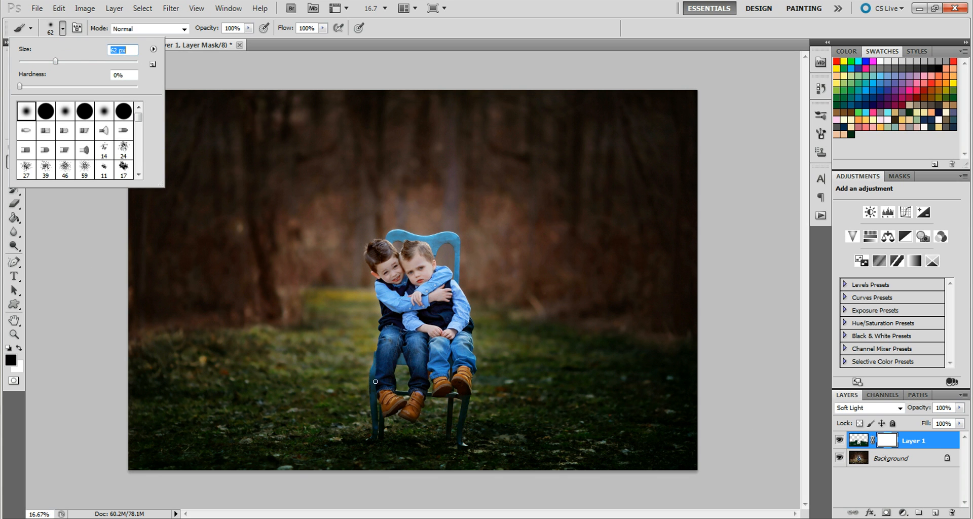
{"action": "left_click", "coordinate": [382, 408]}
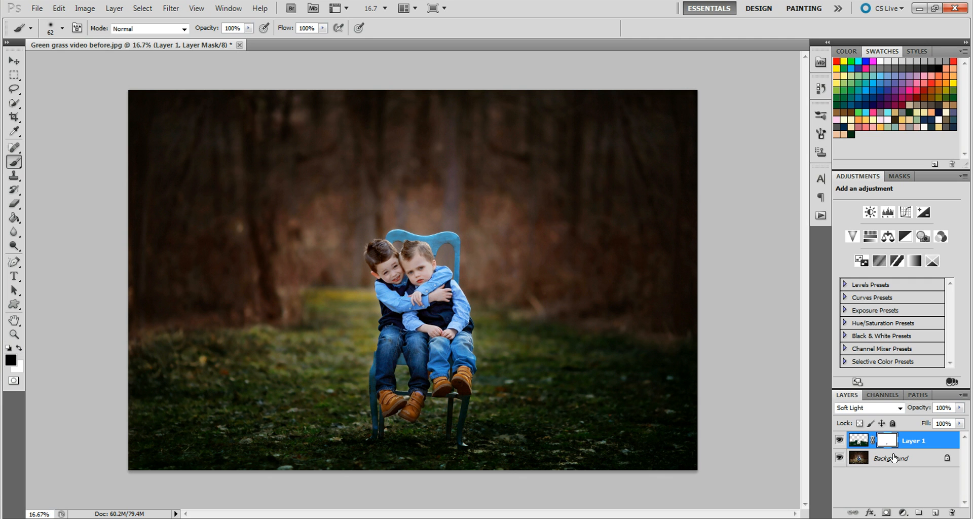
- Compare the photo with the green layer hidden and shown, and lower that layer's opacity to 71%
{"action": "left_click", "coordinate": [855, 441]}
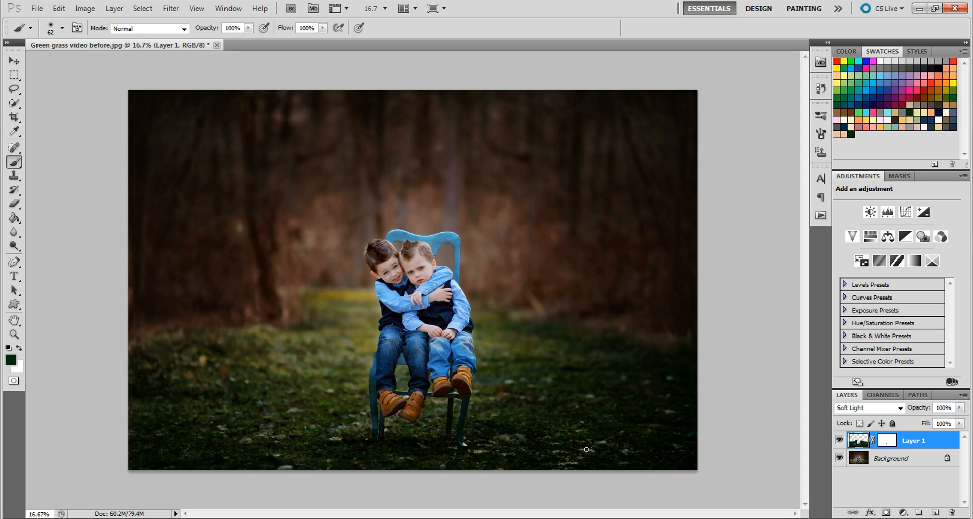
{"action": "left_click", "coordinate": [839, 440]}
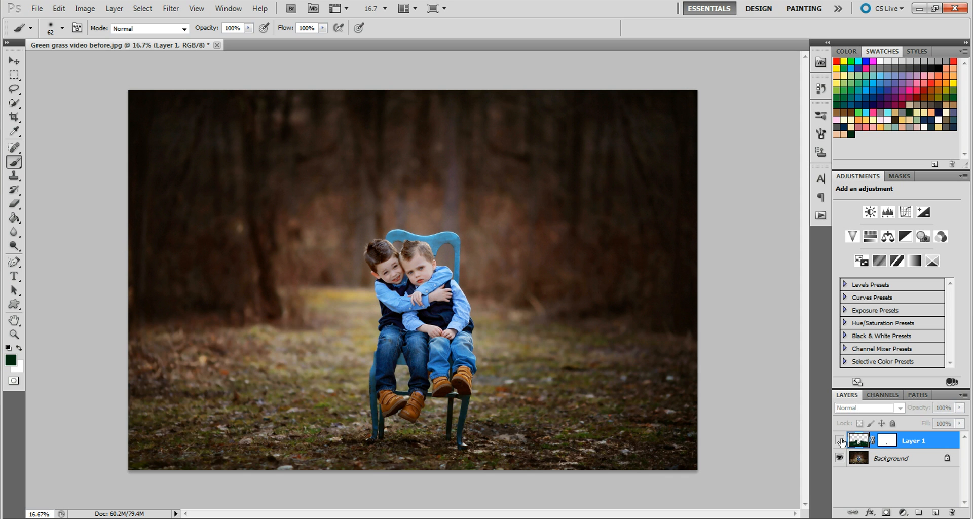
{"action": "left_click", "coordinate": [840, 441]}
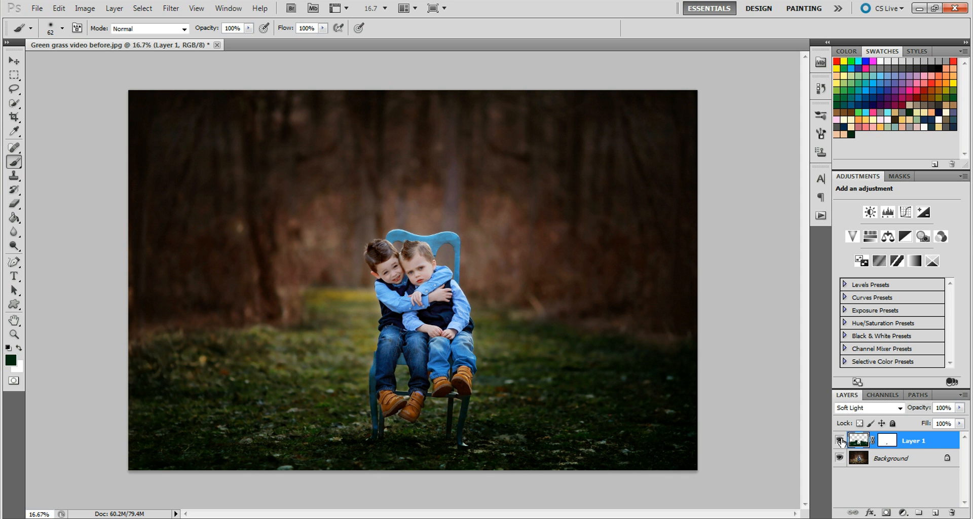
{"action": "left_click_drag", "start_coordinate": [959, 408], "coordinate": [944, 421]}
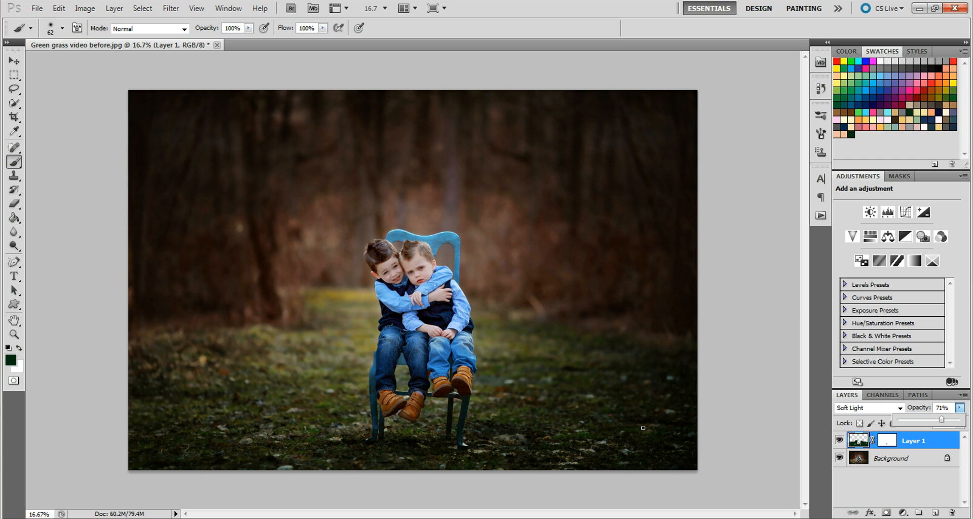
- Check the photo with the green layer hidden and shown, and dismiss the Windows color scheme prompt, keeping the current scheme
{"action": "left_click", "coordinate": [840, 440]}
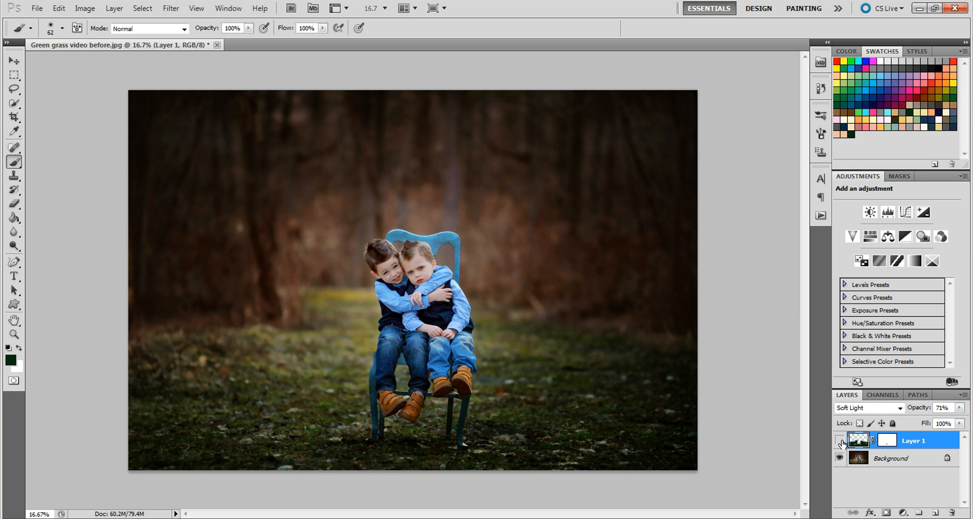
{"action": "left_click", "coordinate": [839, 440]}
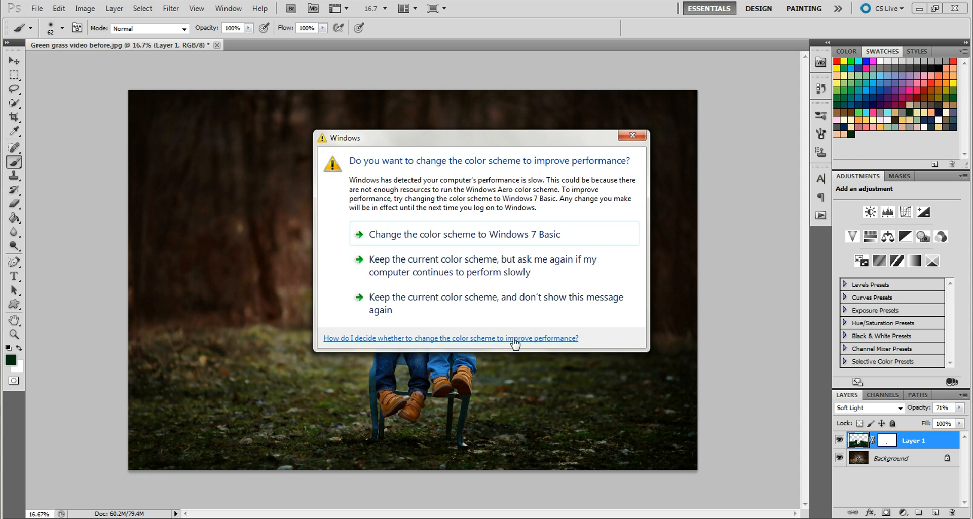
{"action": "left_click", "coordinate": [490, 251]}
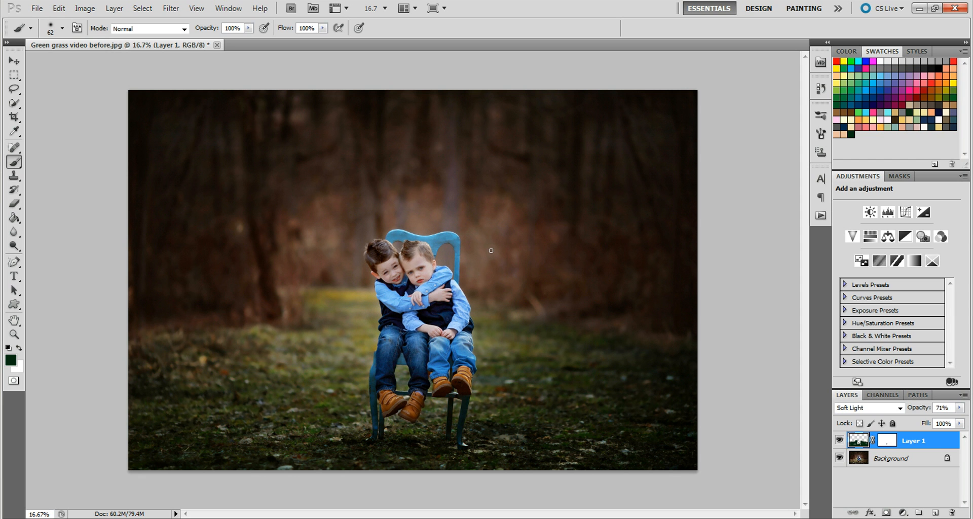